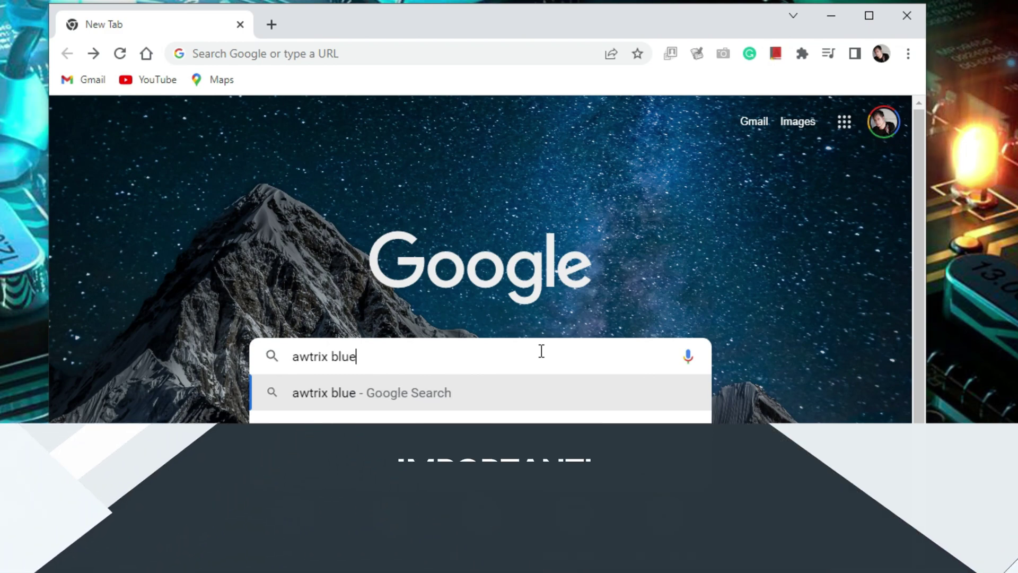
Search 'awtrix blueforcer', go to the English AWTRIX docs Host page, and download awtrix.jar
{"action": "type", "text": "cer"}
{"action": "key", "text": "Return"}
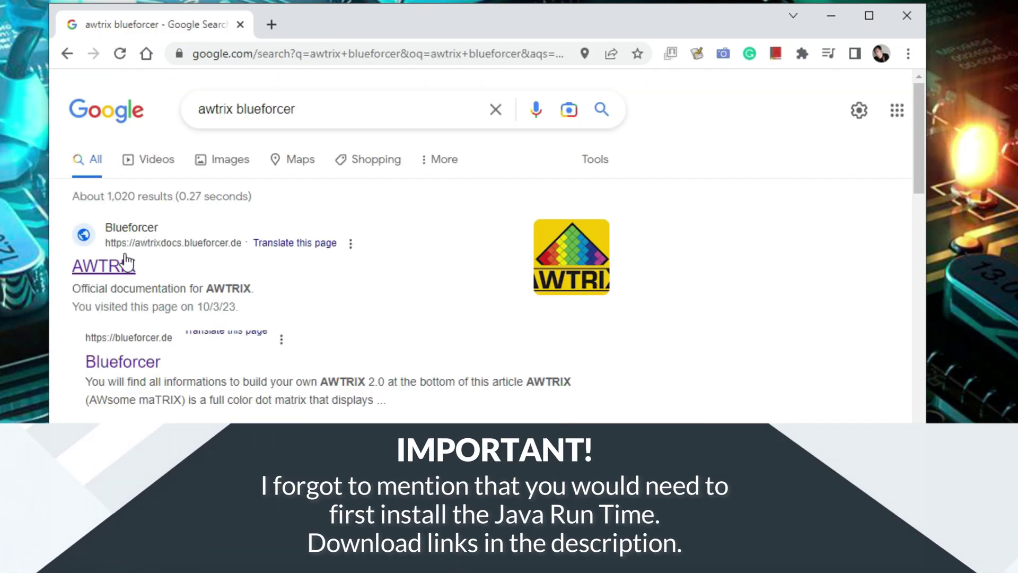
{"action": "left_click", "coordinate": [115, 268]}
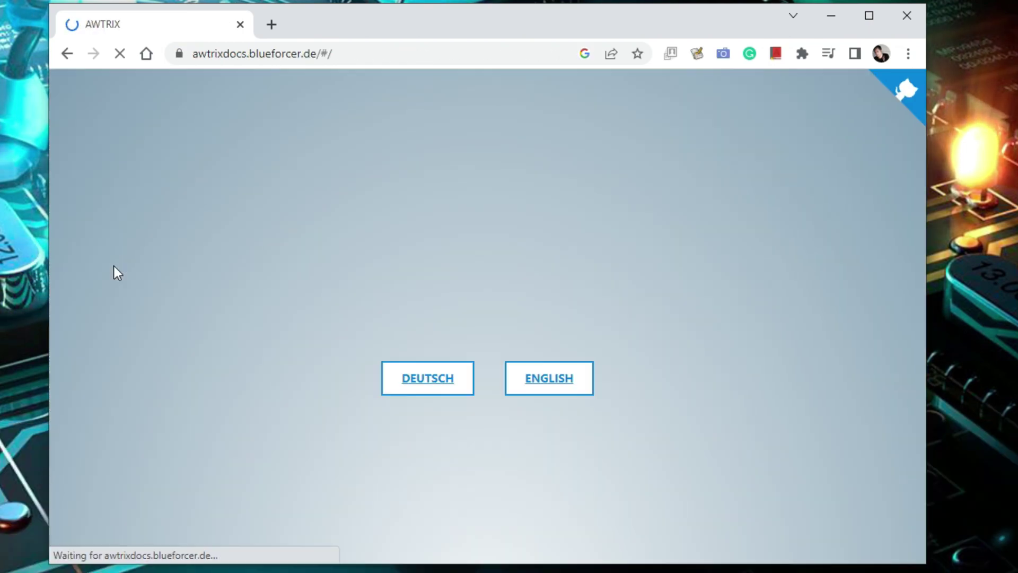
{"action": "left_click", "coordinate": [551, 523]}
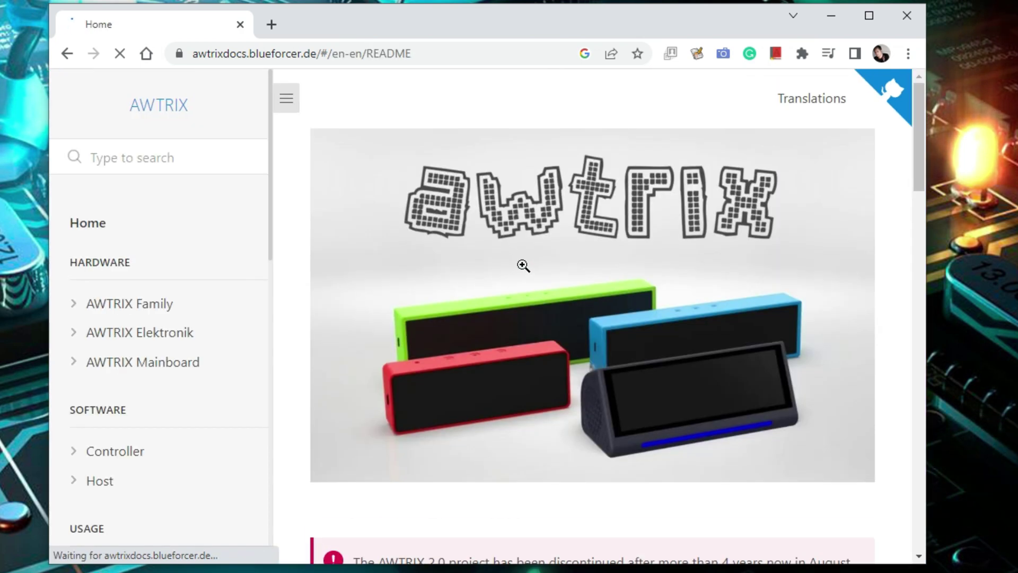
{"action": "scroll", "coordinate": [128, 223], "scroll_direction": "down", "scroll_amount": 6}
{"action": "left_click", "coordinate": [102, 158]}
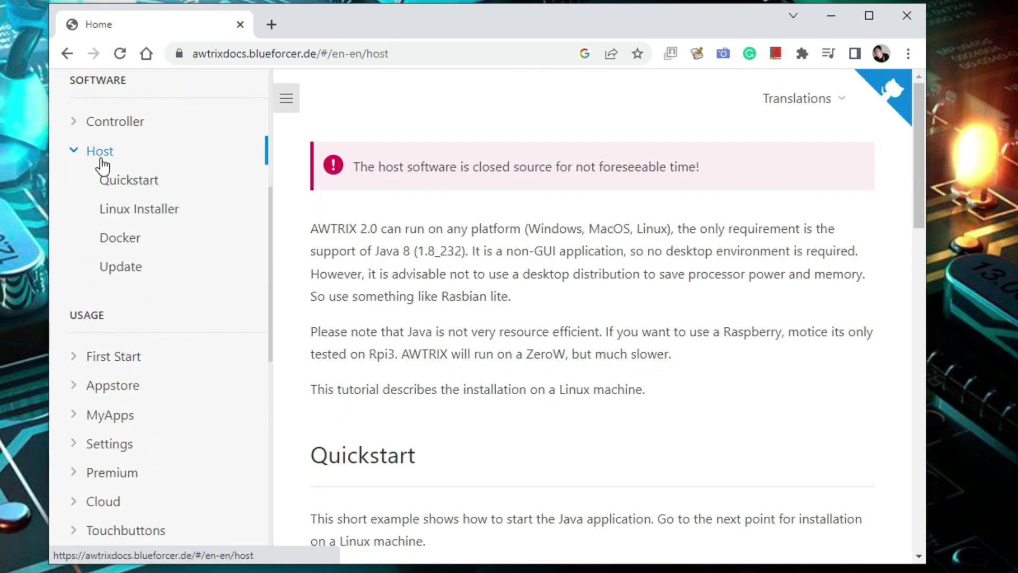
{"action": "scroll", "coordinate": [494, 298], "scroll_direction": "down", "scroll_amount": 5}
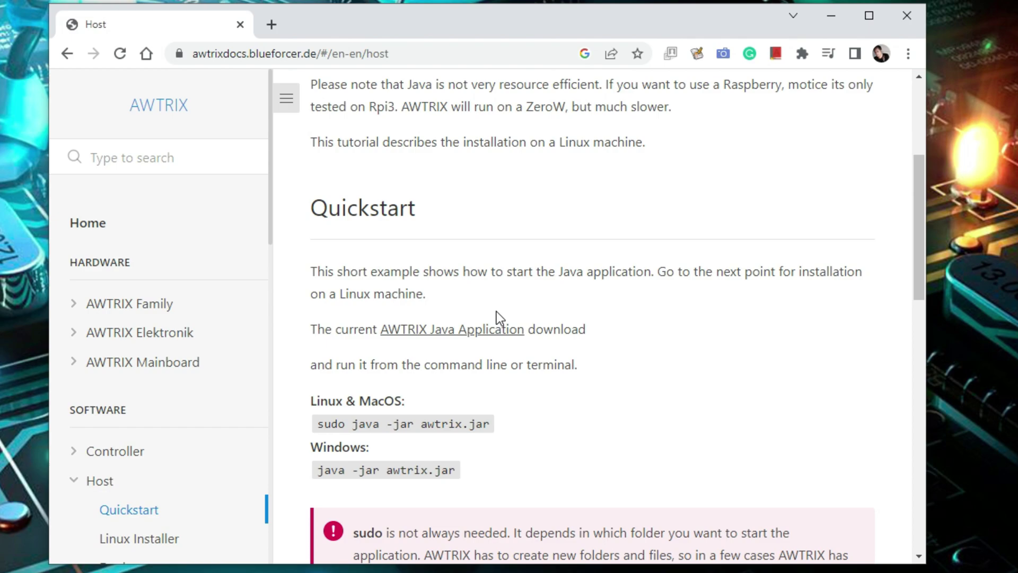
{"action": "left_click", "coordinate": [469, 329]}
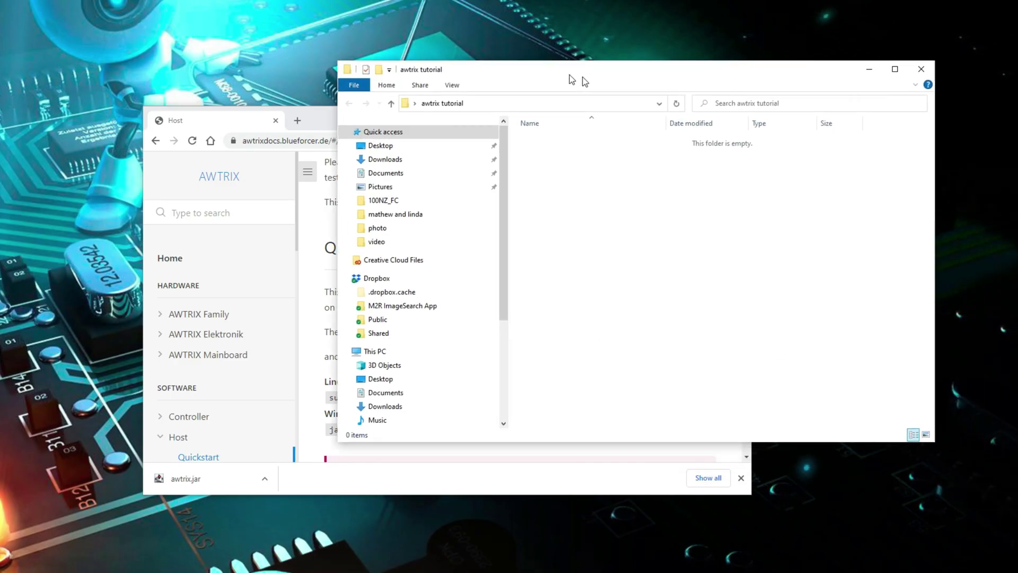
Show awtrix.jar in its Desktop folder and drag it into the awtrix tutorial folder
{"action": "left_click_drag", "start_coordinate": [572, 79], "coordinate": [544, 74]}
{"action": "left_click", "coordinate": [265, 479]}
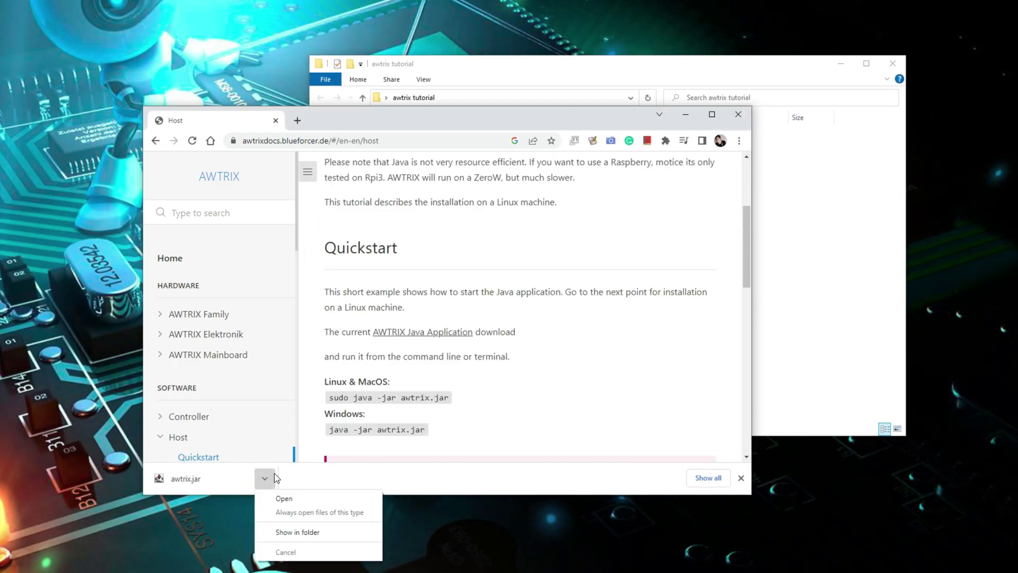
{"action": "left_click", "coordinate": [305, 532]}
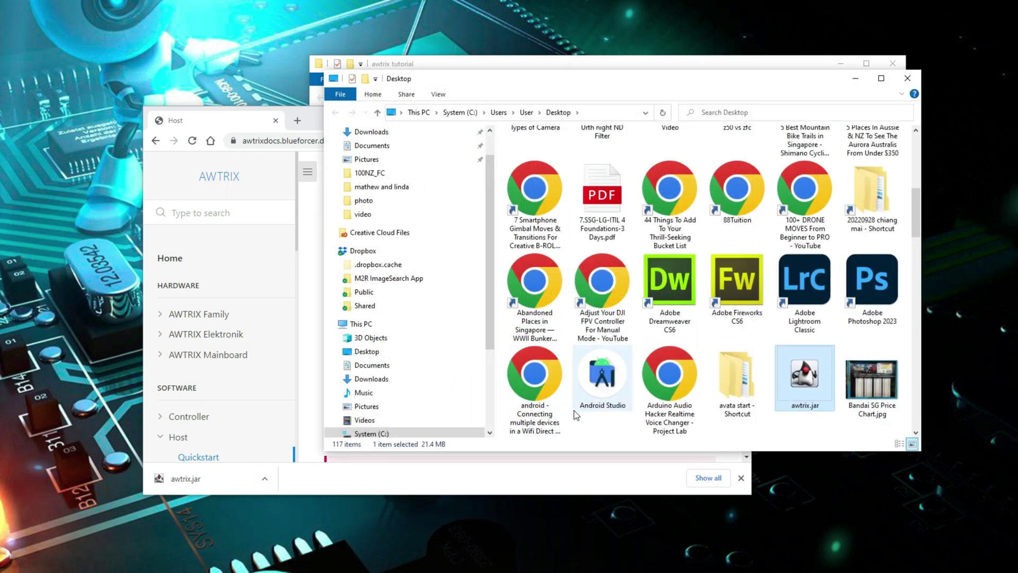
{"action": "left_click_drag", "start_coordinate": [645, 84], "coordinate": [880, 257]}
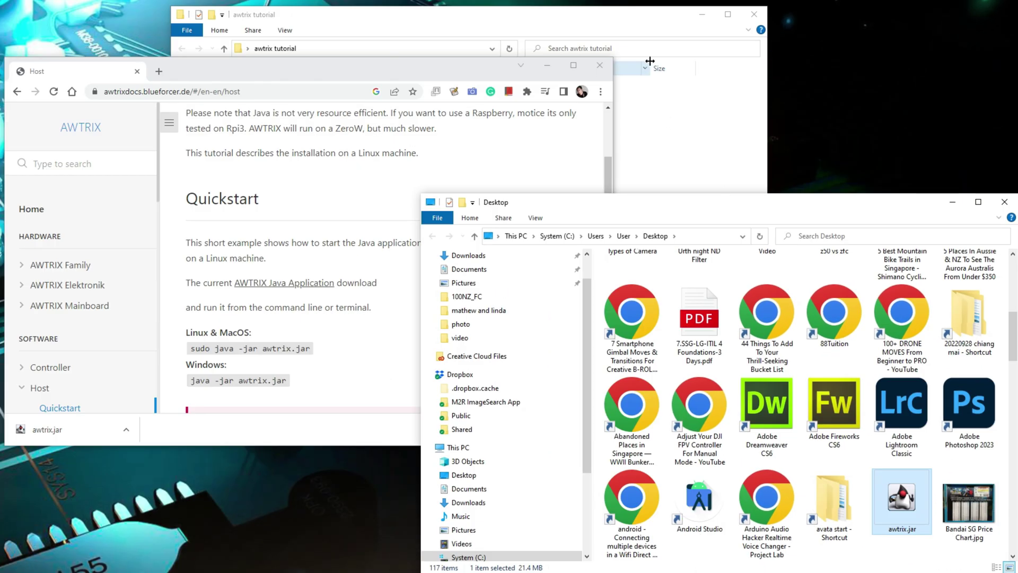
{"action": "left_click_drag", "start_coordinate": [902, 502], "coordinate": [514, 242]}
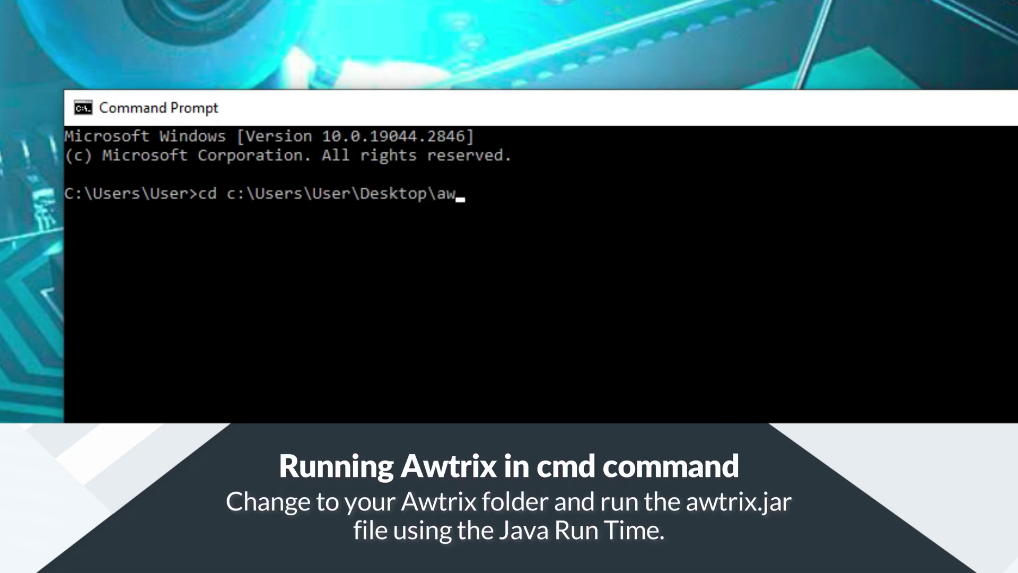
Change into the Desktop\AWTRIX folder and enter java -jar awtrix.jar to launch the host
{"action": "key", "text": "Return"}
{"action": "type", "text": "java -ja"}
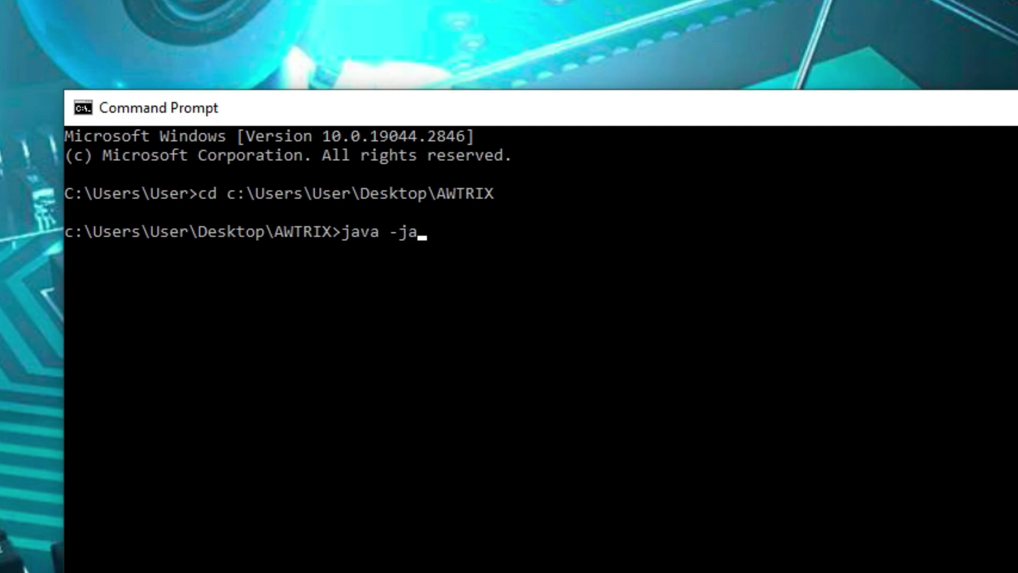
{"action": "type", "text": "r awtrix.ja"}
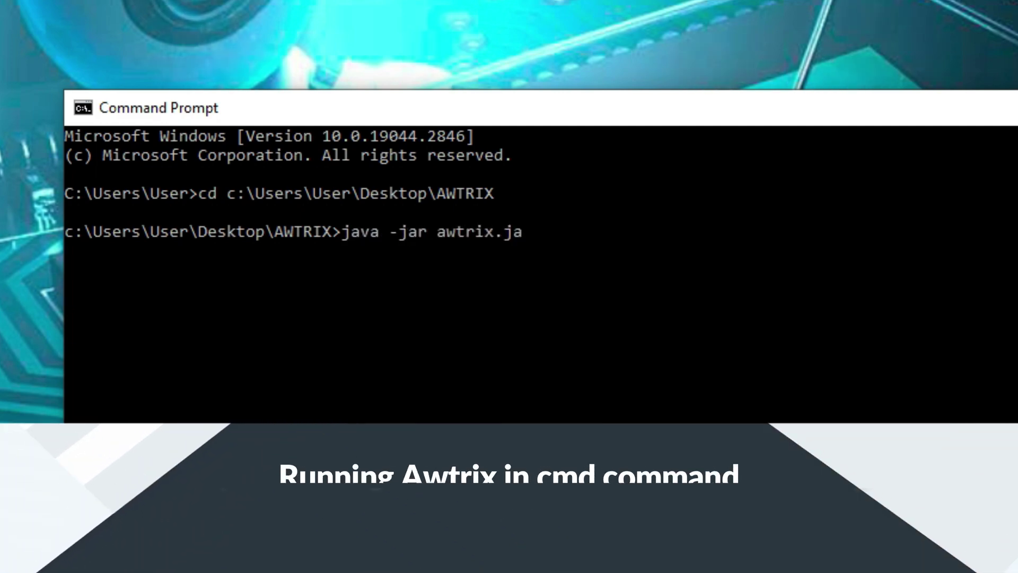
{"action": "type", "text": "r"}
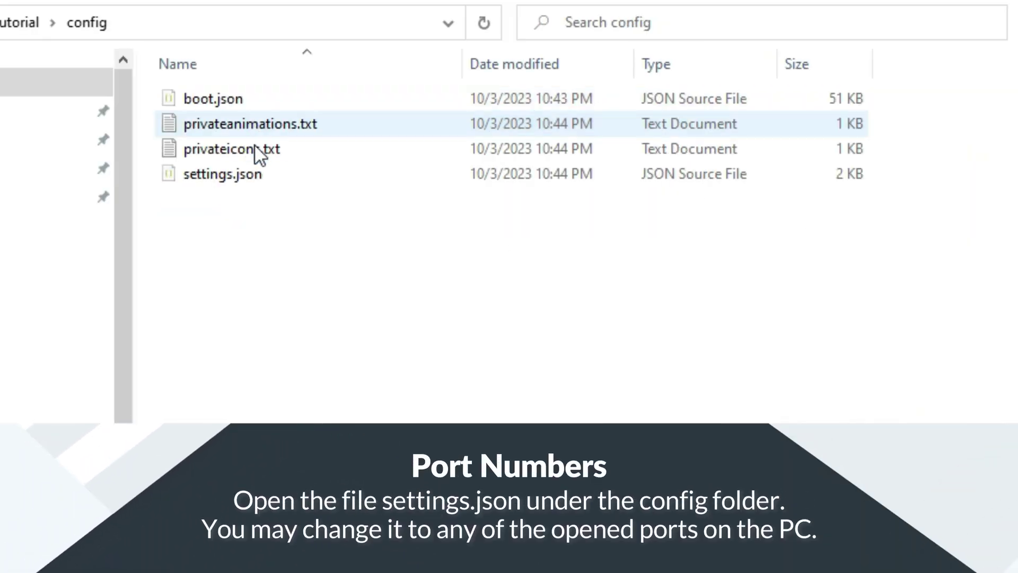
Open config/settings.json and highlight the WebserverPort 7000 and ControllerPort 7001 entries
{"action": "left_click", "coordinate": [256, 175]}
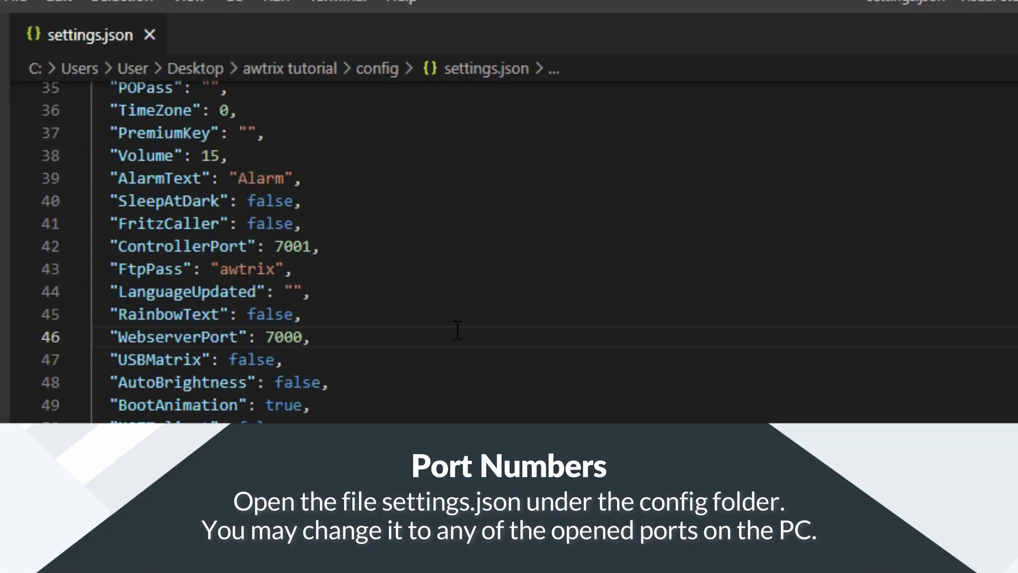
{"action": "left_click_drag", "start_coordinate": [313, 337], "coordinate": [92, 337]}
{"action": "left_click", "coordinate": [320, 247]}
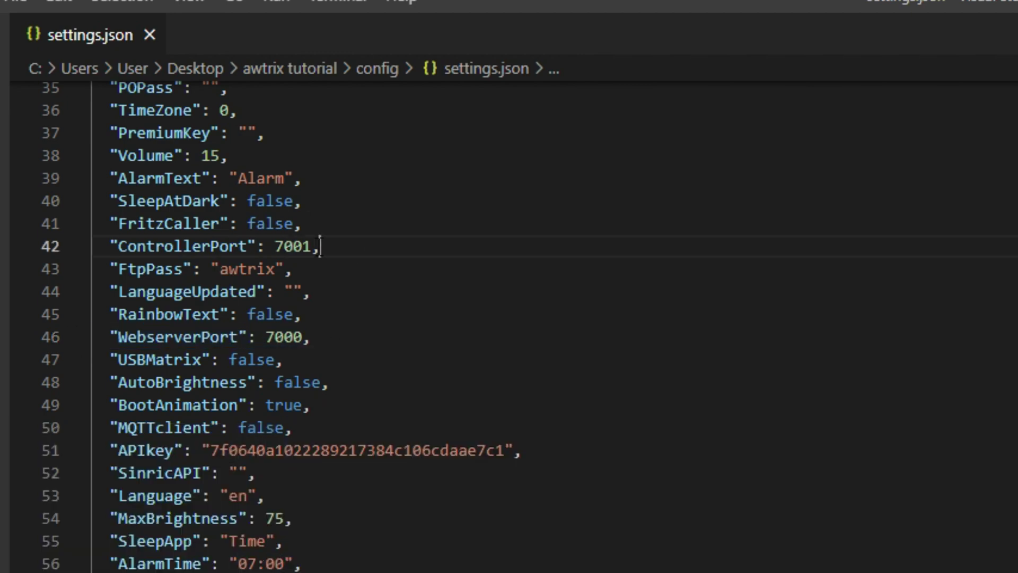
{"action": "left_click_drag", "start_coordinate": [320, 246], "coordinate": [93, 246]}
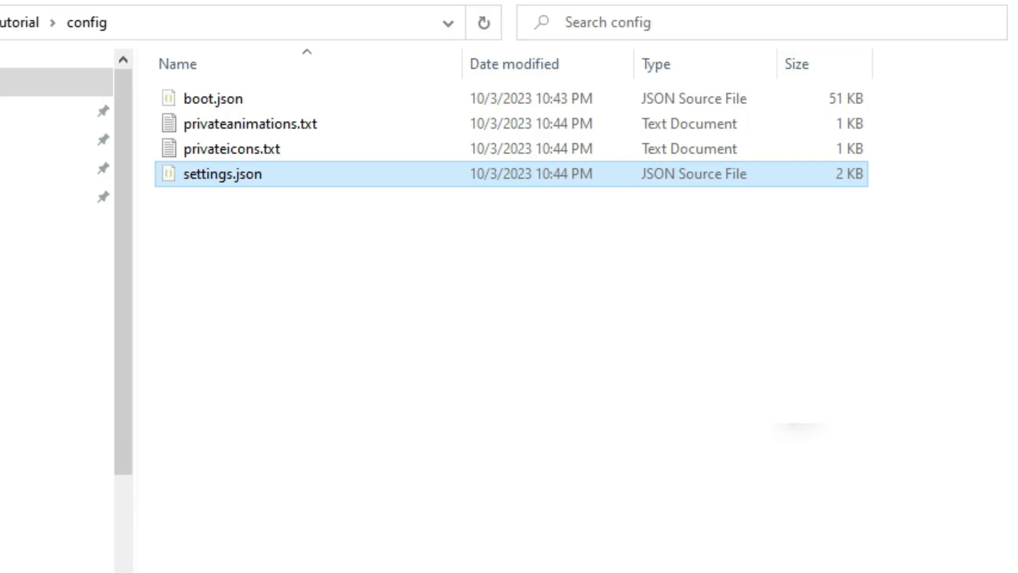
Open the first log file in the logs folder to read the host address 192.168.0.230:7000
{"action": "key", "text": "alt+Up"}
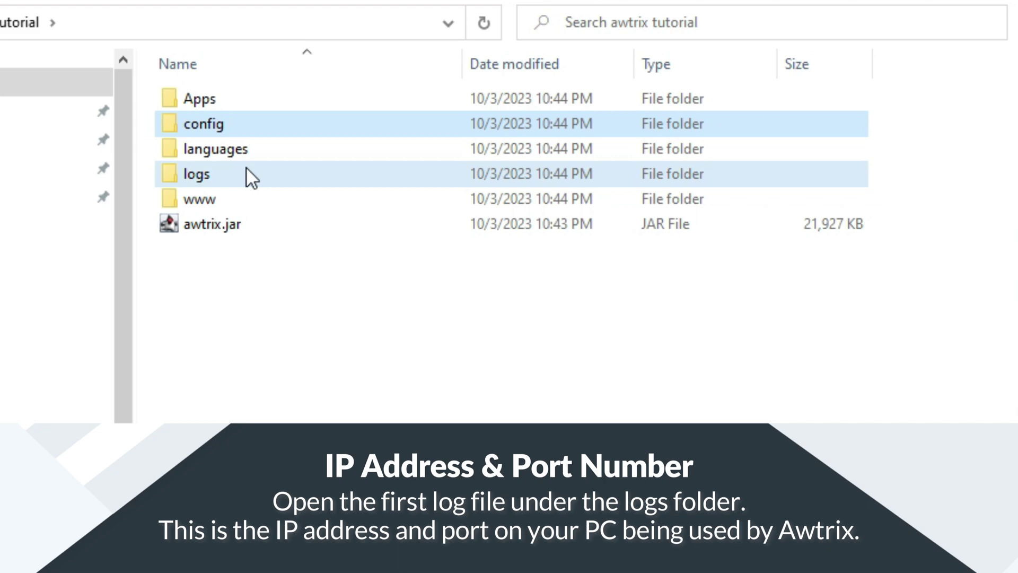
{"action": "double_click", "coordinate": [246, 168]}
{"action": "double_click", "coordinate": [176, 102]}
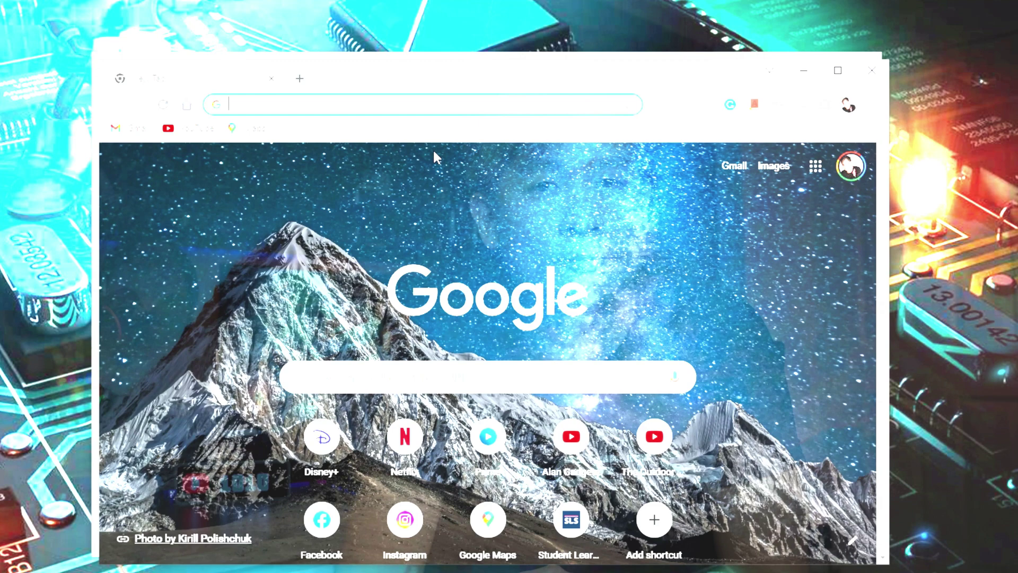
{"action": "left_click", "coordinate": [411, 109]}
{"action": "type", "text": "http://192.168.0.230:7000"}
{"action": "key", "text": "Return"}
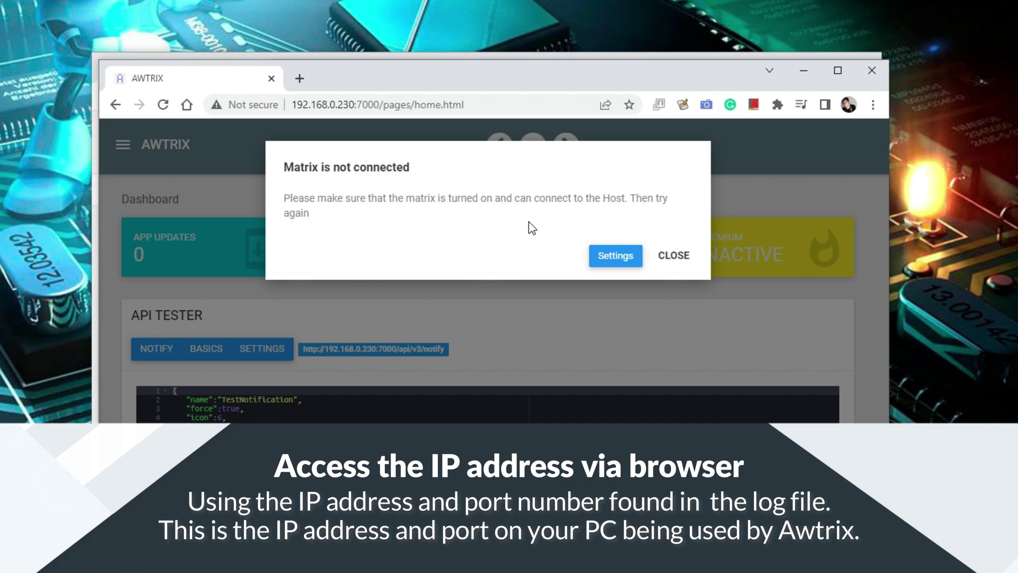
{"action": "left_click", "coordinate": [673, 256]}
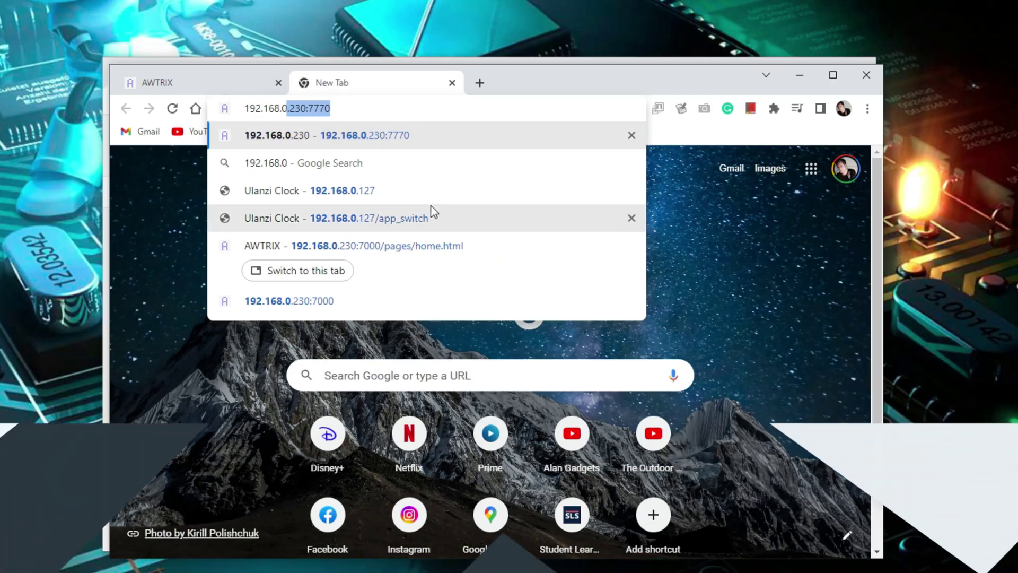
Set the Ulanzi Clock's Awtrix Simulator server port to 7001 and save the settings
{"action": "left_click", "coordinate": [405, 221]}
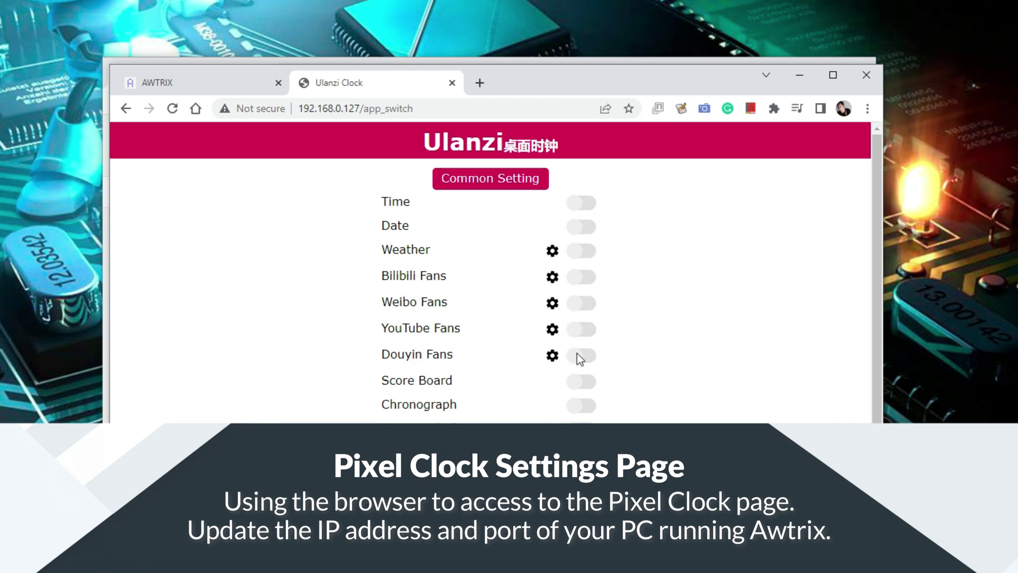
{"action": "scroll", "coordinate": [575, 502], "scroll_direction": "down", "scroll_amount": 2}
{"action": "left_click", "coordinate": [552, 391]}
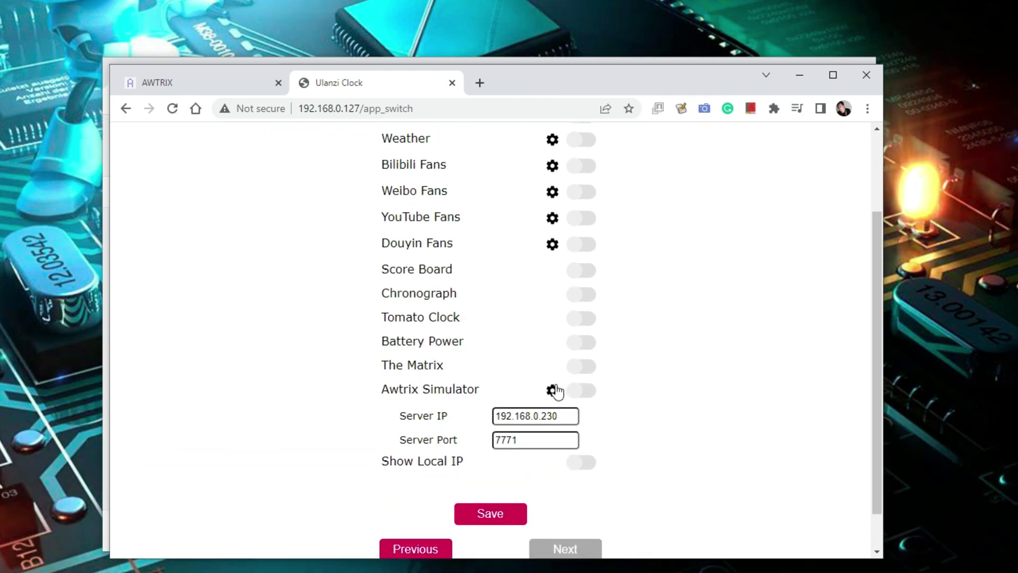
{"action": "double_click", "coordinate": [496, 440]}
{"action": "type", "text": "7"}
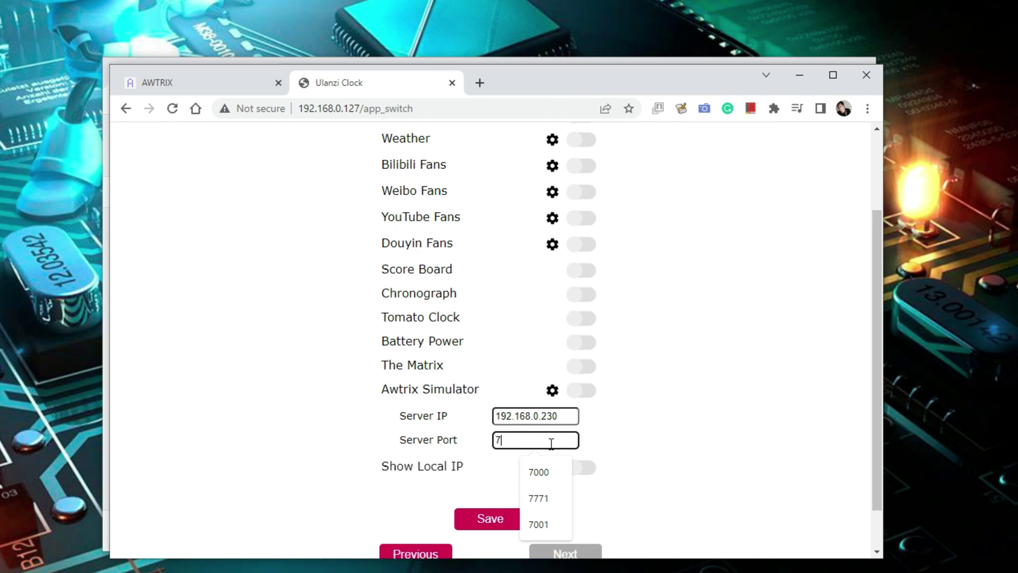
{"action": "type", "text": "001"}
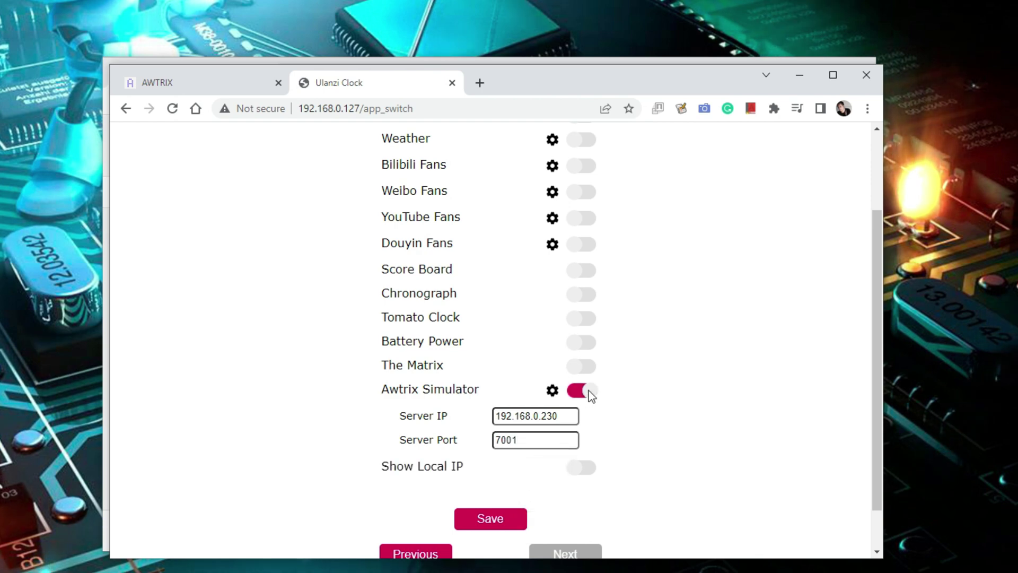
{"action": "left_click", "coordinate": [507, 520]}
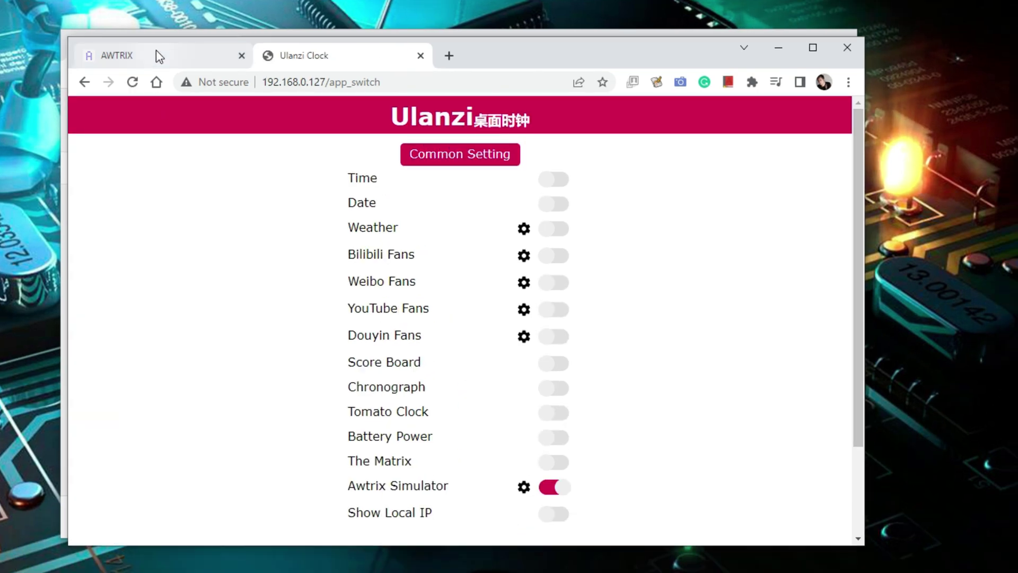
Reload the AWTRIX dashboard tab so it reports the matrix as connected
{"action": "left_click", "coordinate": [156, 50]}
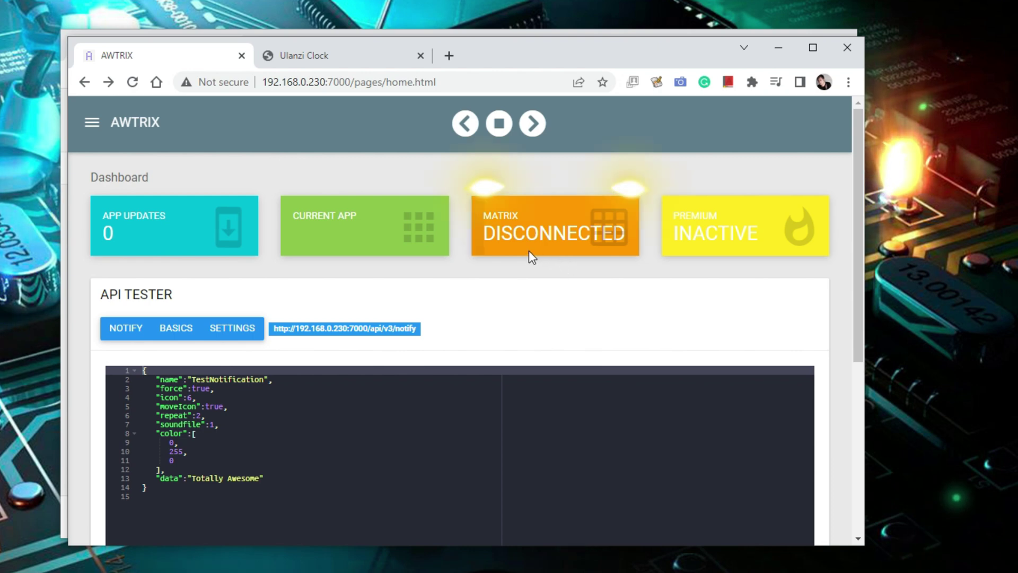
{"action": "left_click", "coordinate": [133, 82]}
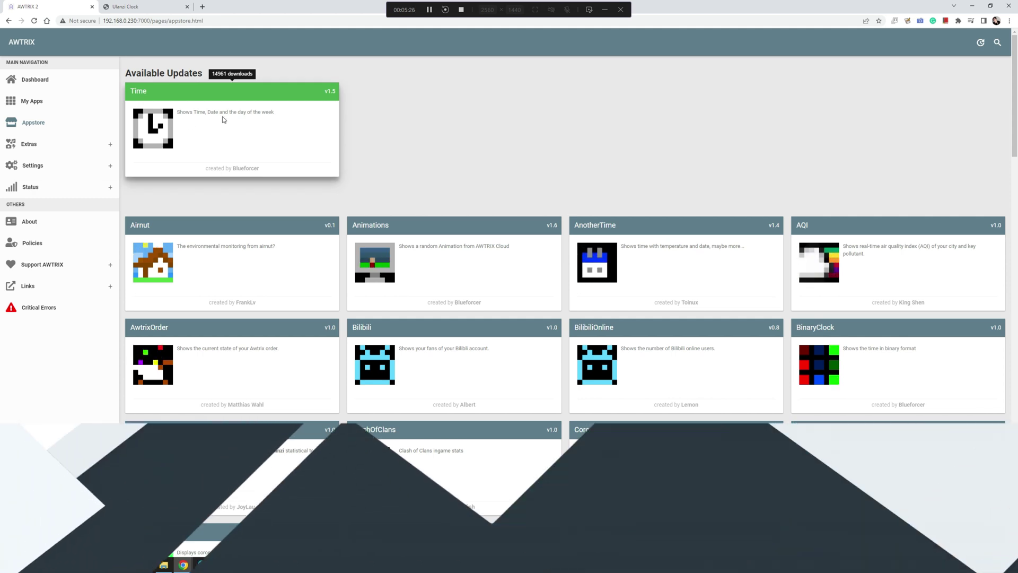
Update the Time app to version 1.5 from the Appstore
{"action": "left_click", "coordinate": [231, 109]}
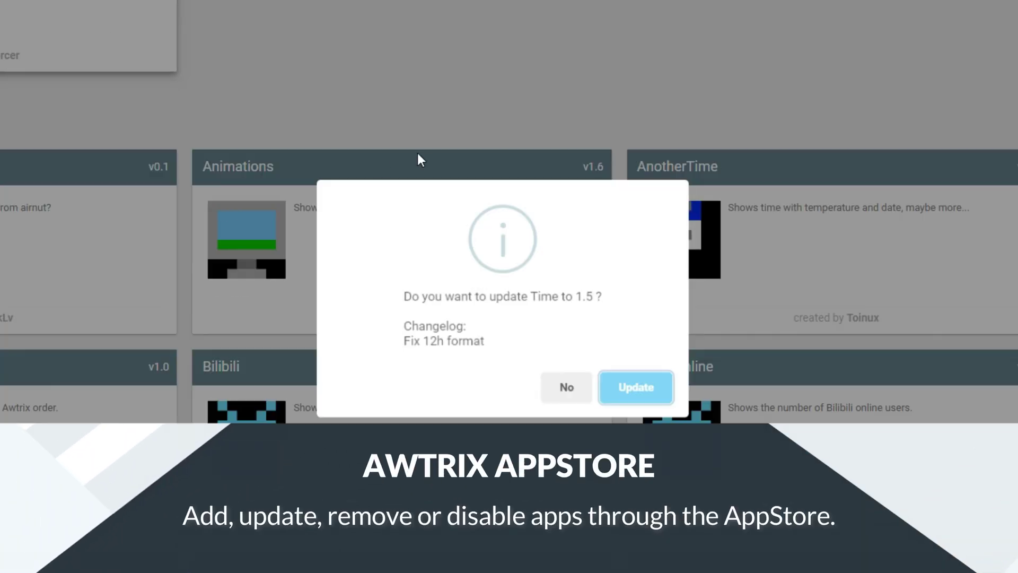
{"action": "left_click", "coordinate": [636, 395]}
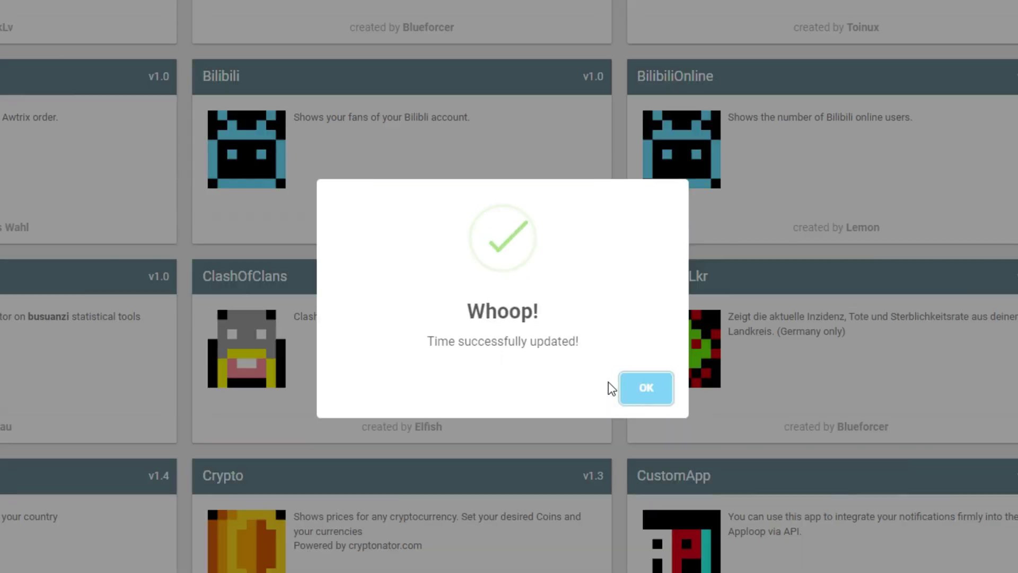
{"action": "left_click", "coordinate": [645, 390]}
Download the Animations app from the catalogue, then view My Apps
{"action": "scroll", "coordinate": [565, 328], "scroll_direction": "down", "scroll_amount": 4}
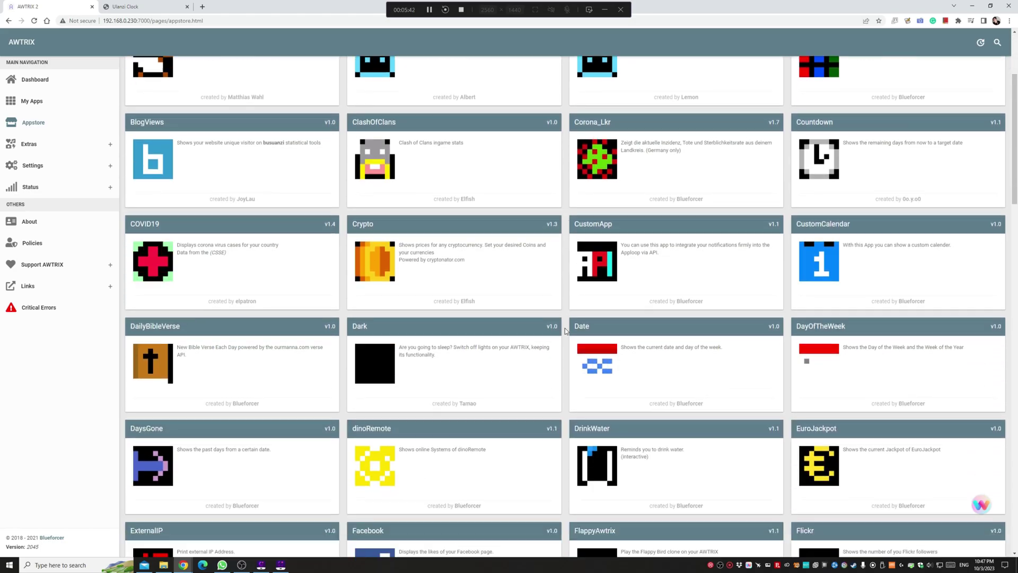
{"action": "scroll", "coordinate": [565, 330], "scroll_direction": "down", "scroll_amount": 12}
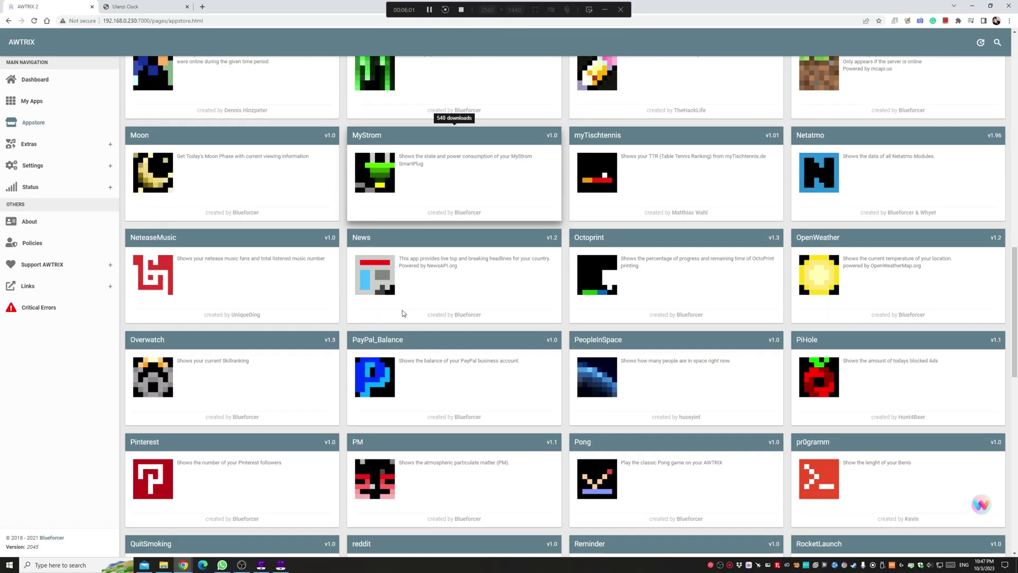
{"action": "scroll", "coordinate": [402, 313], "scroll_direction": "down", "scroll_amount": 7}
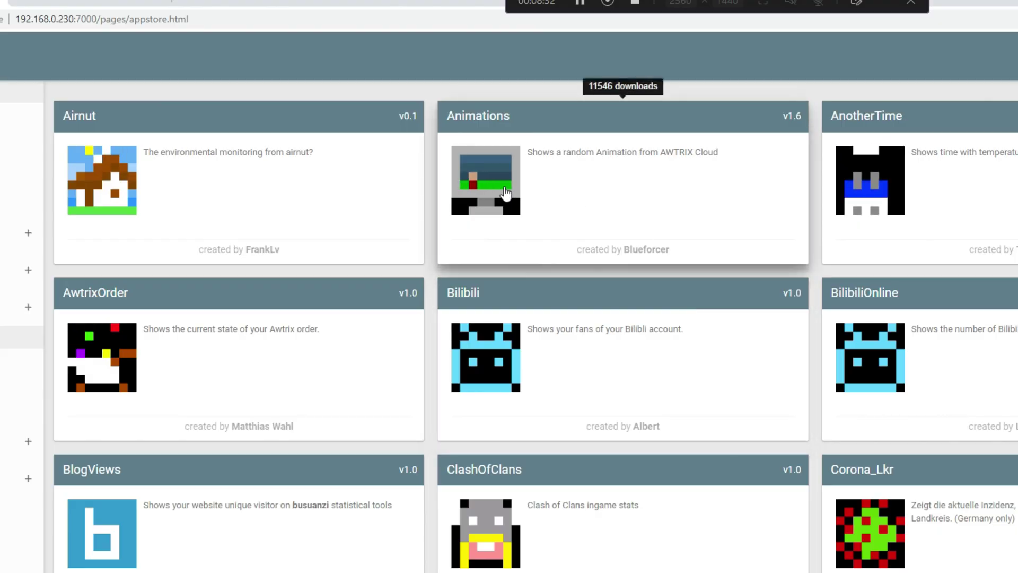
{"action": "left_click", "coordinate": [623, 228]}
{"action": "left_click", "coordinate": [656, 370]}
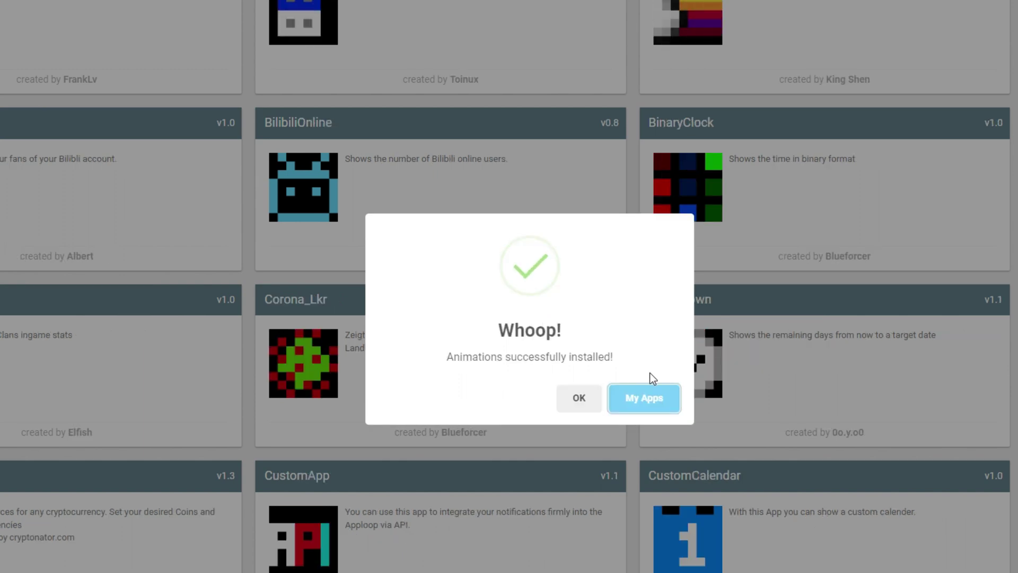
{"action": "left_click", "coordinate": [647, 402]}
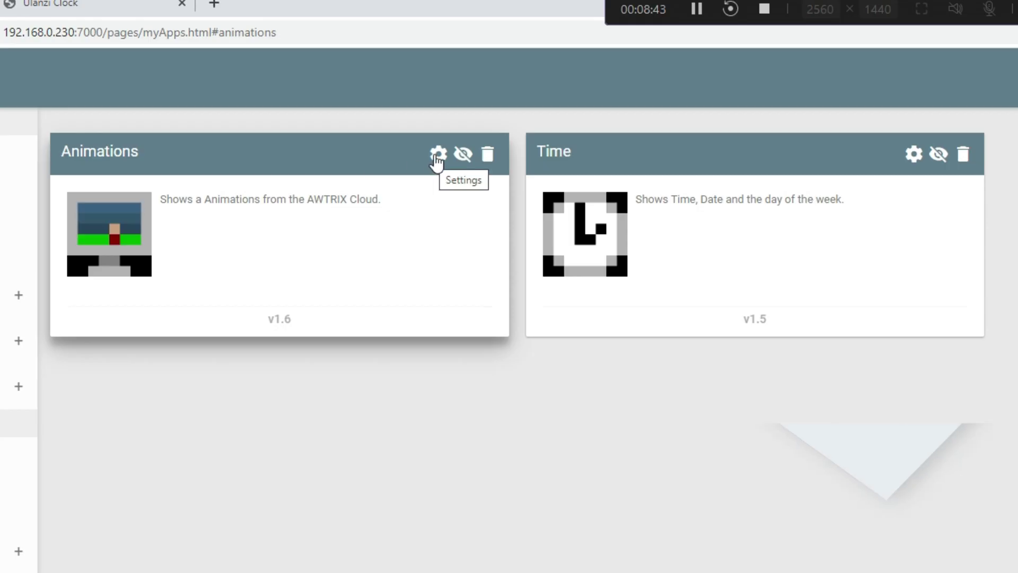
Browse through the Animations app's App Settings list
{"action": "left_click", "coordinate": [436, 155]}
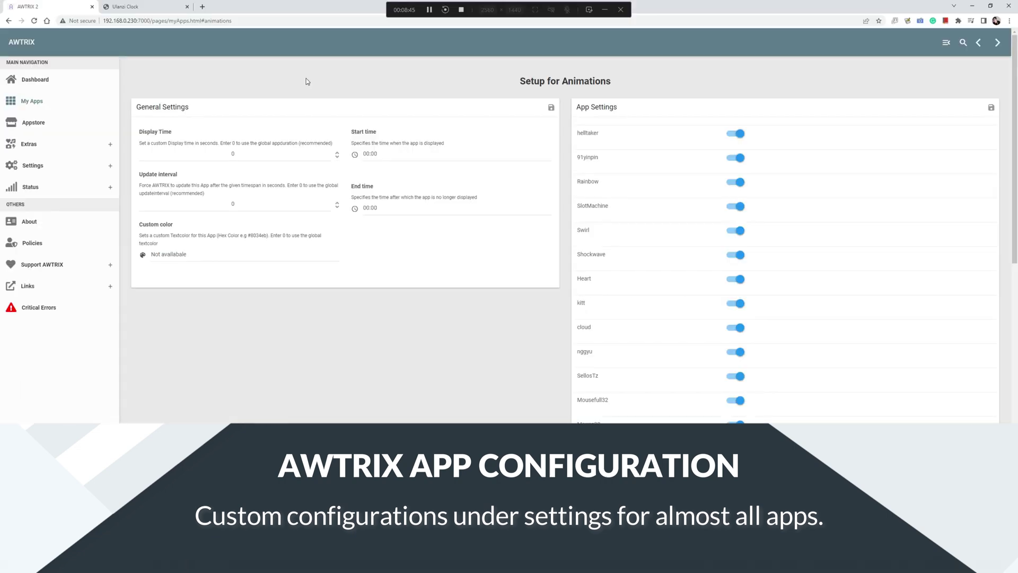
{"action": "scroll", "coordinate": [639, 256], "scroll_direction": "down", "scroll_amount": 5}
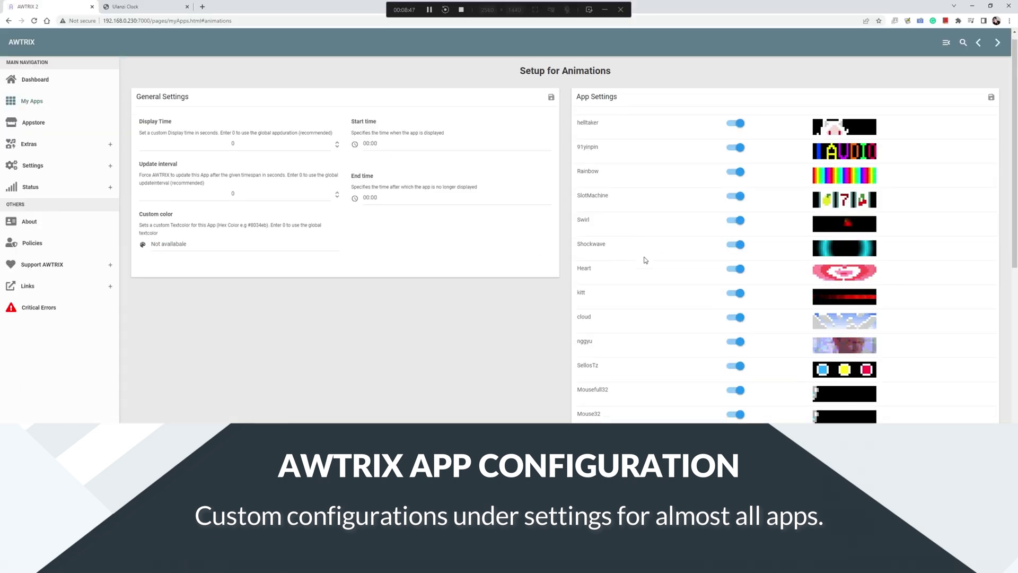
{"action": "scroll", "coordinate": [646, 260], "scroll_direction": "down", "scroll_amount": 7}
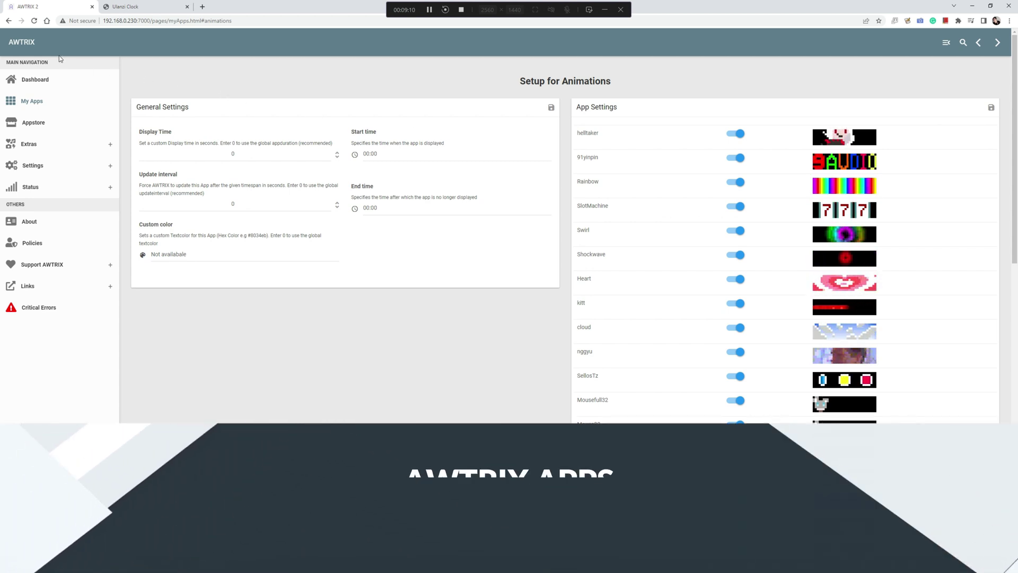
Disable the Time app in My Apps with its eye icon and confirm
{"action": "left_click", "coordinate": [43, 101]}
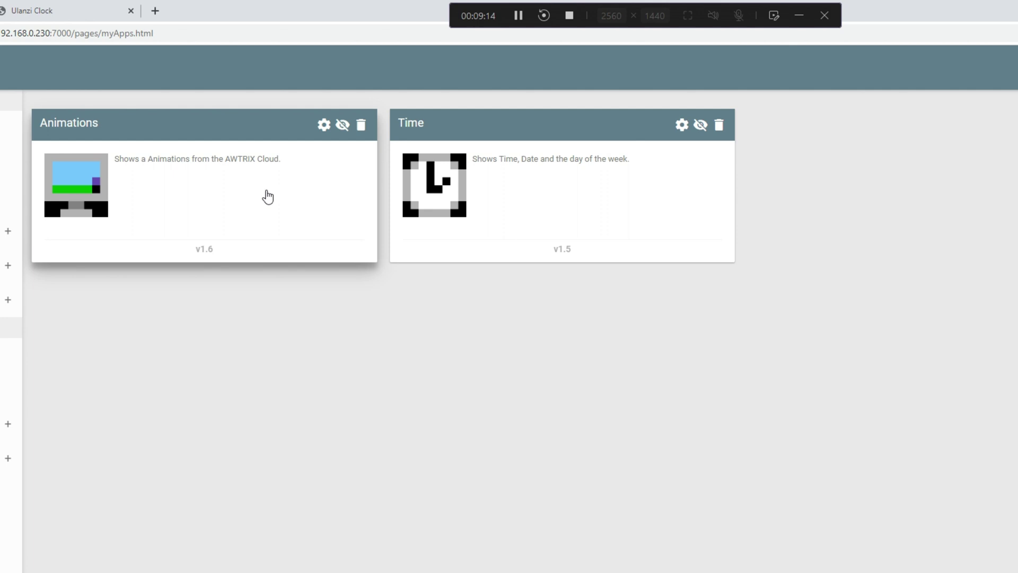
{"action": "left_click", "coordinate": [700, 125]}
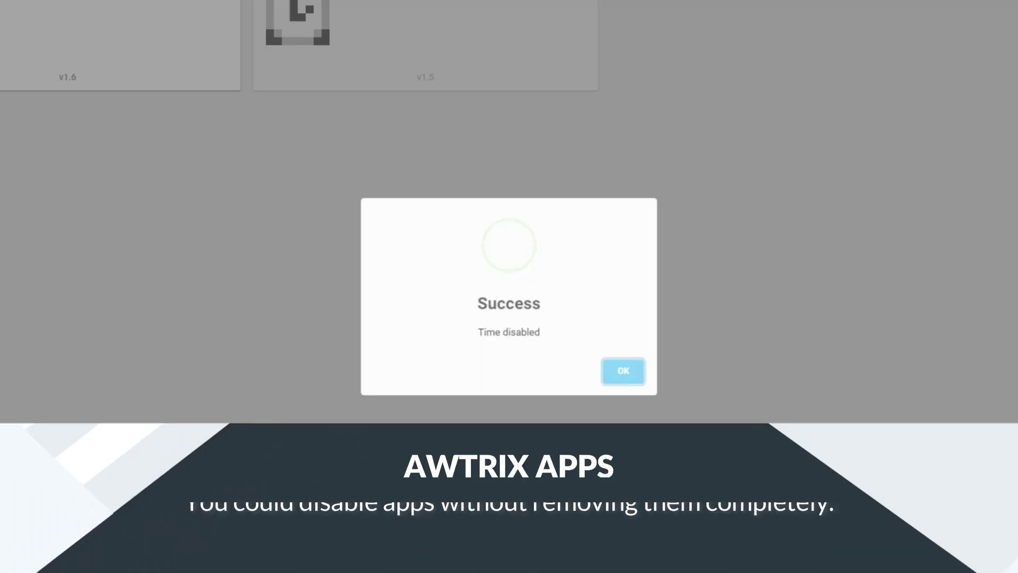
{"action": "left_click", "coordinate": [643, 379]}
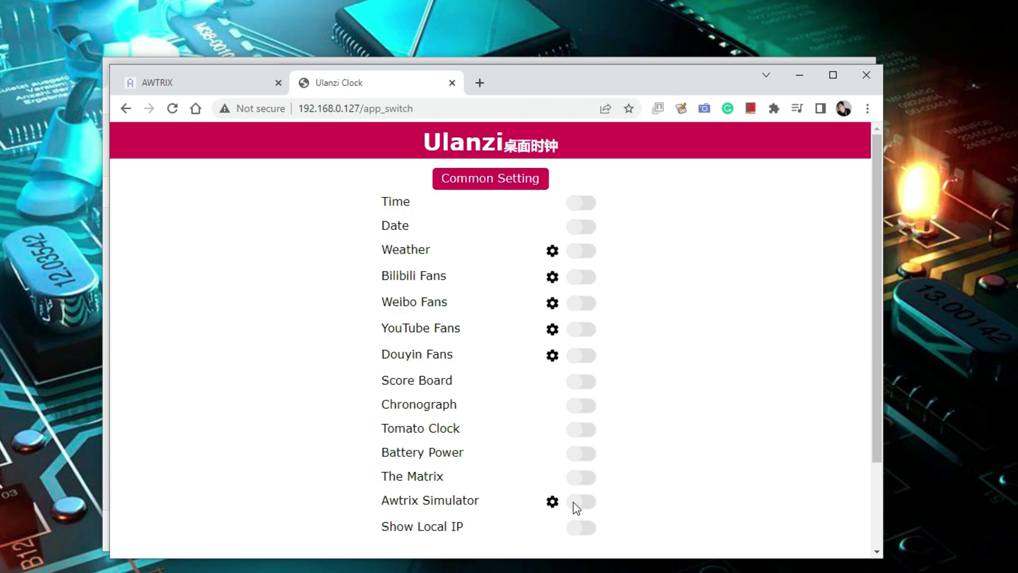
Reveal the Awtrix Simulator server fields, showing IP 192.168.0.230 and port 7771
{"action": "scroll", "coordinate": [575, 504], "scroll_direction": "down", "scroll_amount": 3}
{"action": "left_click", "coordinate": [553, 391]}
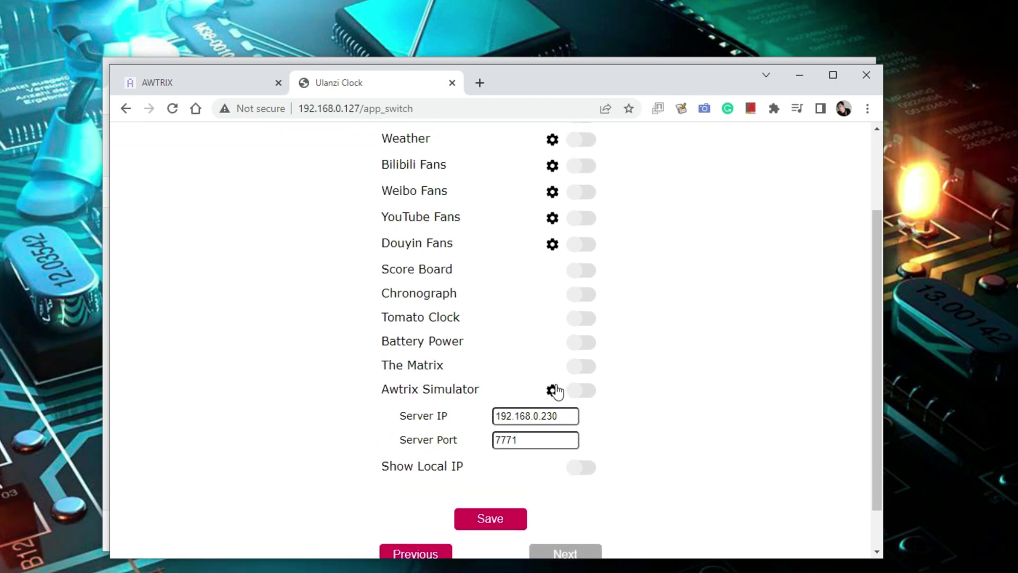